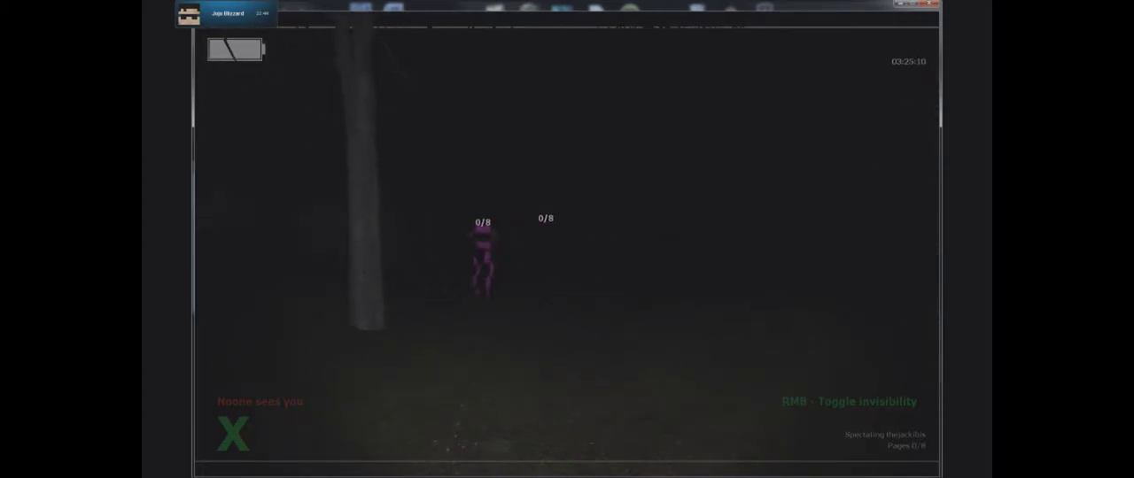
pyautogui.rightClick(567, 248)
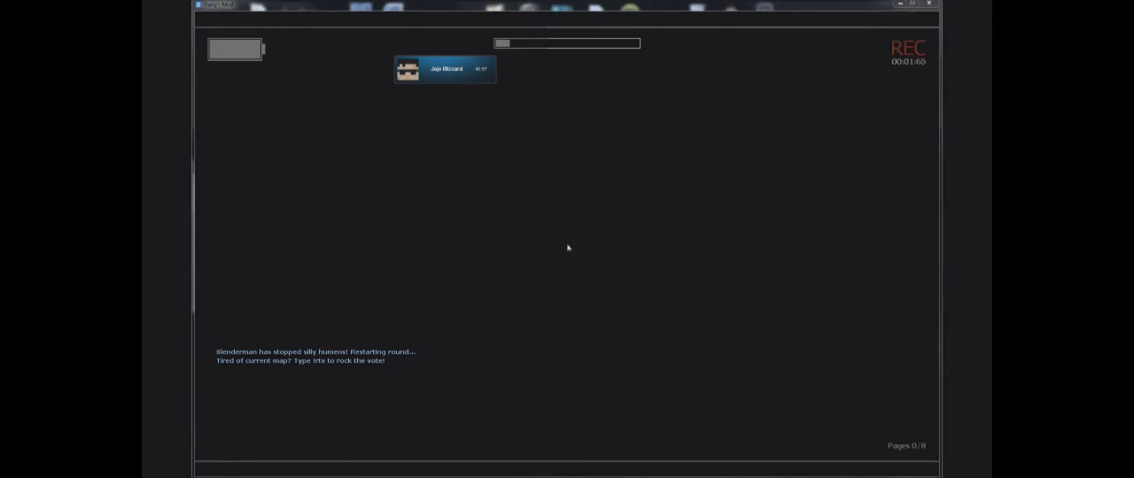
pyautogui.hotkey('alt', 'Tab')
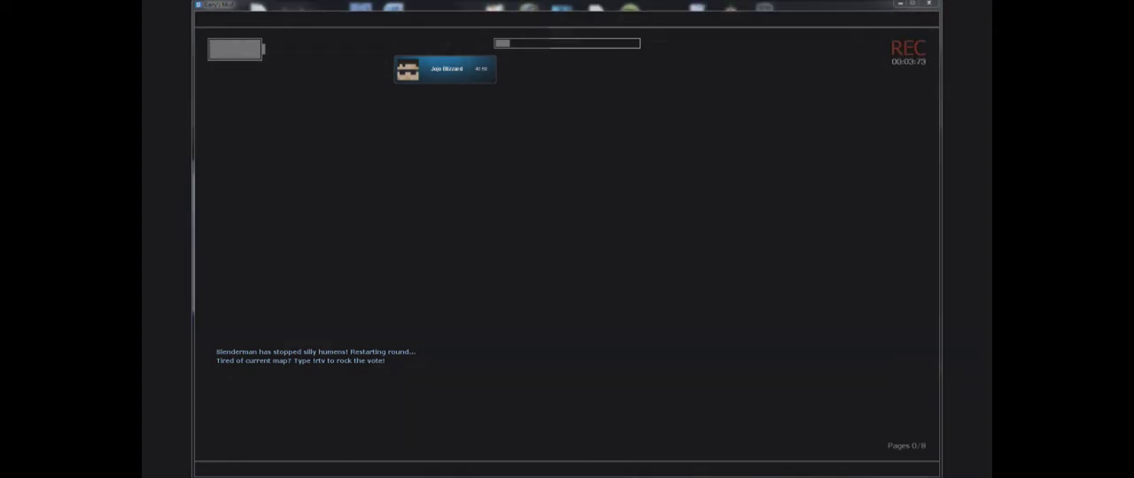